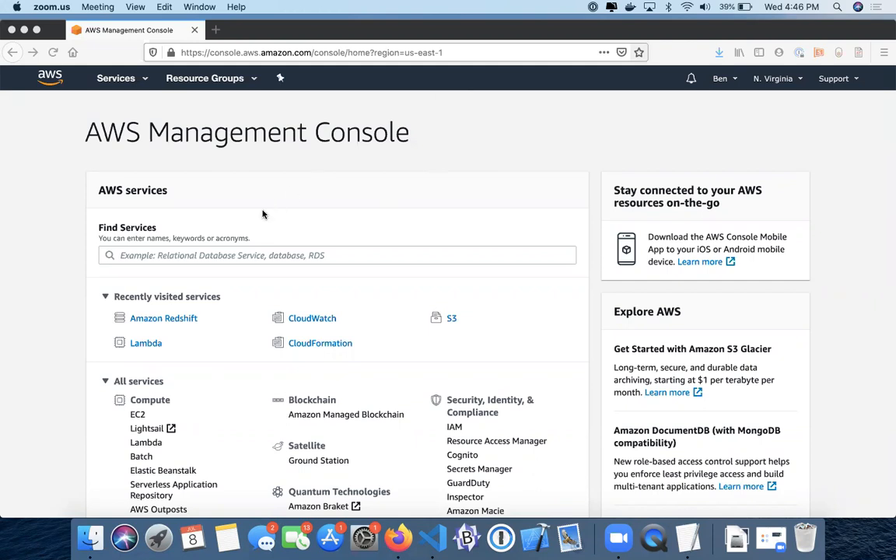
Go to the Amazon Redshift console by searching 'red' in the Services menu.
{"action": "left_click", "coordinate": [113, 79]}
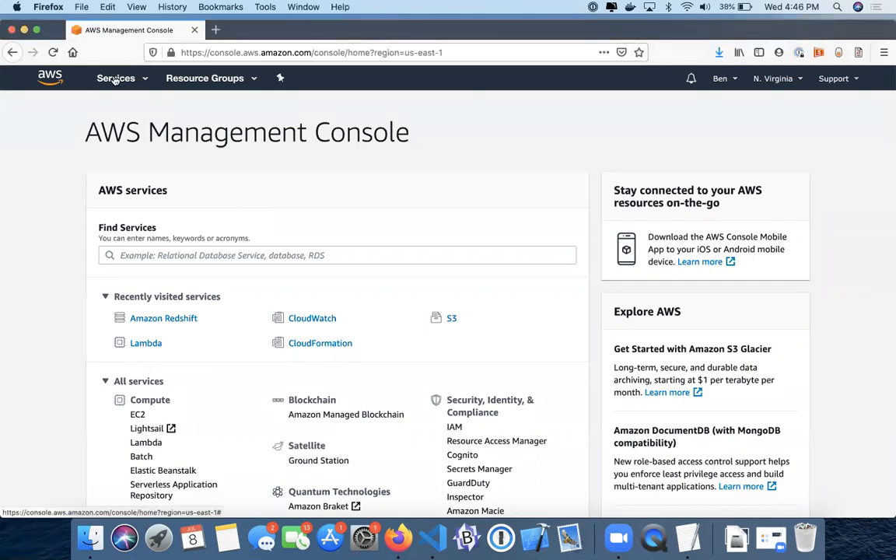
{"action": "left_click", "coordinate": [113, 79]}
{"action": "type", "text": "redshift"}
{"action": "key", "text": "Return"}
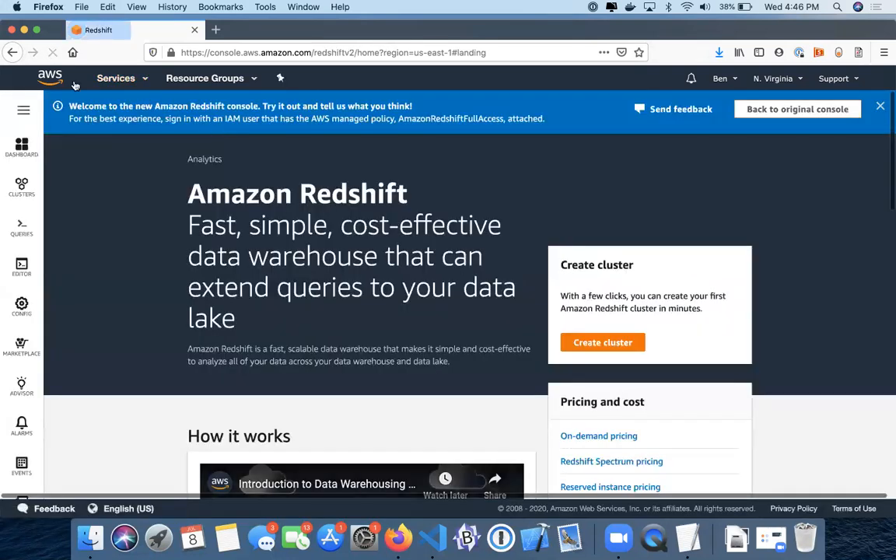
From the Clusters page, start a new cluster defaulting to redshift-cluster-1.
{"action": "scroll", "coordinate": [276, 309], "scroll_direction": "down", "scroll_amount": 1}
{"action": "scroll", "coordinate": [94, 262], "scroll_direction": "up", "scroll_amount": 1}
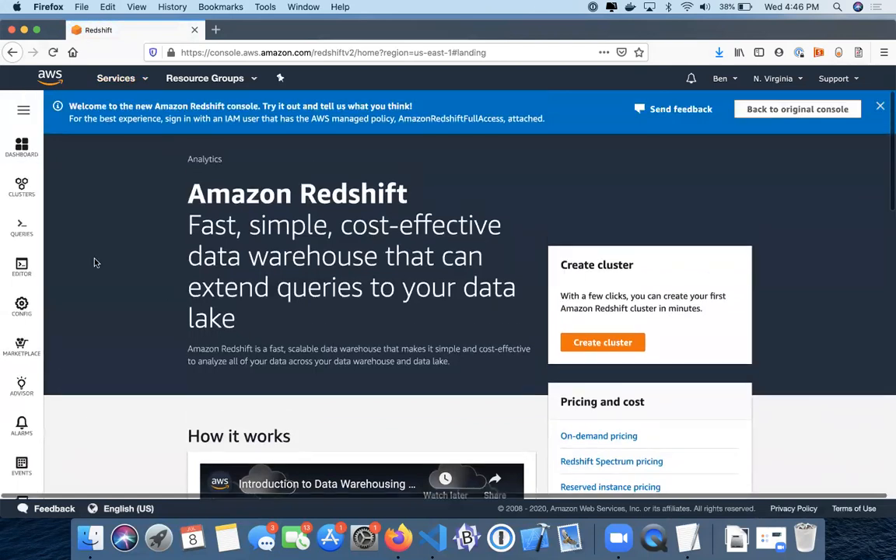
{"action": "left_click", "coordinate": [19, 185]}
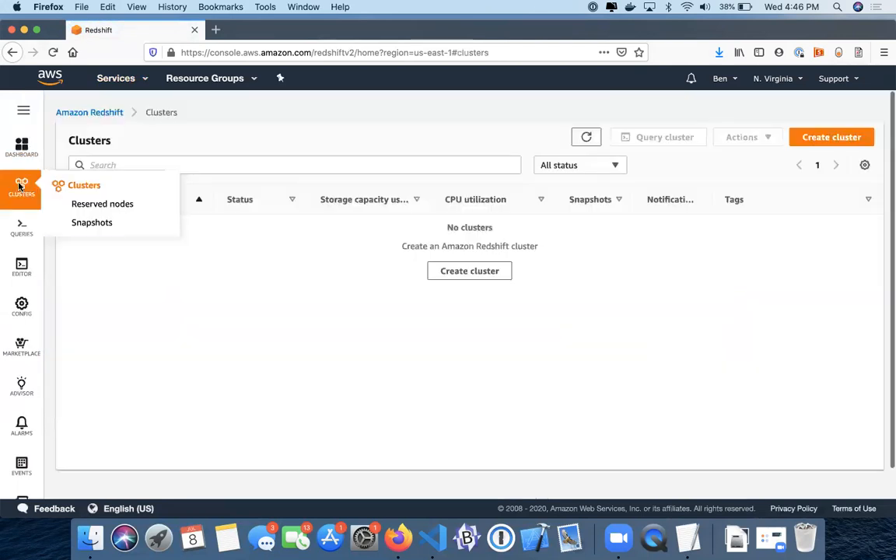
{"action": "left_click", "coordinate": [461, 273]}
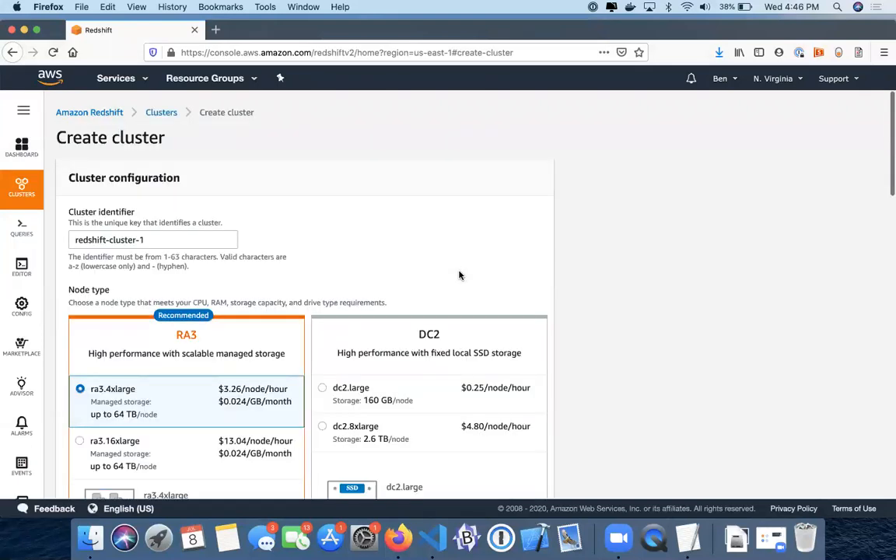
Expand 'Show legacy dense storage node types' so DS2 nodes appear beside RA3 and DC2.
{"action": "scroll", "coordinate": [459, 275], "scroll_direction": "down", "scroll_amount": 1}
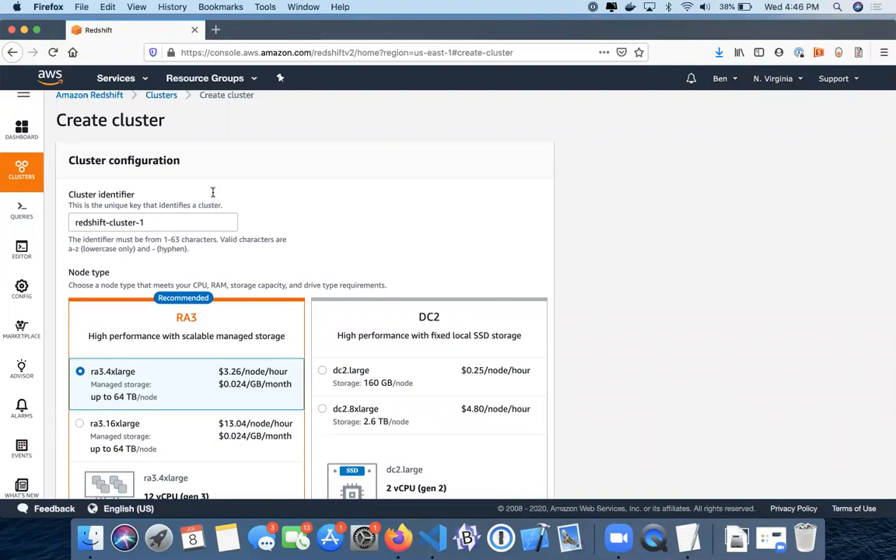
{"action": "scroll", "coordinate": [213, 195], "scroll_direction": "down", "scroll_amount": 3}
{"action": "scroll", "coordinate": [212, 196], "scroll_direction": "up", "scroll_amount": 1}
{"action": "scroll", "coordinate": [188, 296], "scroll_direction": "down", "scroll_amount": 3}
{"action": "scroll", "coordinate": [190, 316], "scroll_direction": "up", "scroll_amount": 1}
{"action": "scroll", "coordinate": [190, 315], "scroll_direction": "down", "scroll_amount": 6}
{"action": "scroll", "coordinate": [188, 315], "scroll_direction": "down", "scroll_amount": 5}
{"action": "scroll", "coordinate": [189, 316], "scroll_direction": "up", "scroll_amount": 12}
{"action": "scroll", "coordinate": [190, 317], "scroll_direction": "up", "scroll_amount": 1}
{"action": "scroll", "coordinate": [179, 316], "scroll_direction": "down", "scroll_amount": 2}
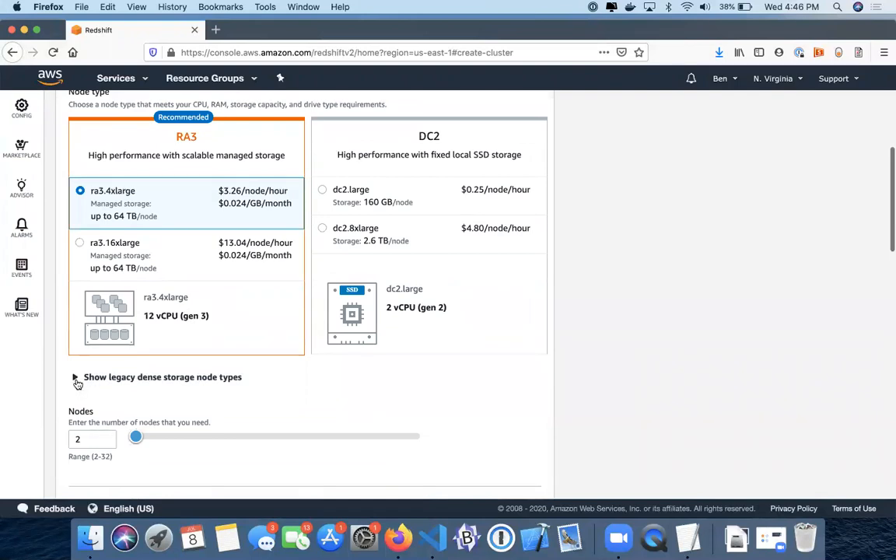
{"action": "left_click", "coordinate": [75, 378]}
{"action": "scroll", "coordinate": [171, 364], "scroll_direction": "up", "scroll_amount": 3}
{"action": "scroll", "coordinate": [170, 364], "scroll_direction": "down", "scroll_amount": 3}
{"action": "scroll", "coordinate": [126, 316], "scroll_direction": "up", "scroll_amount": 3}
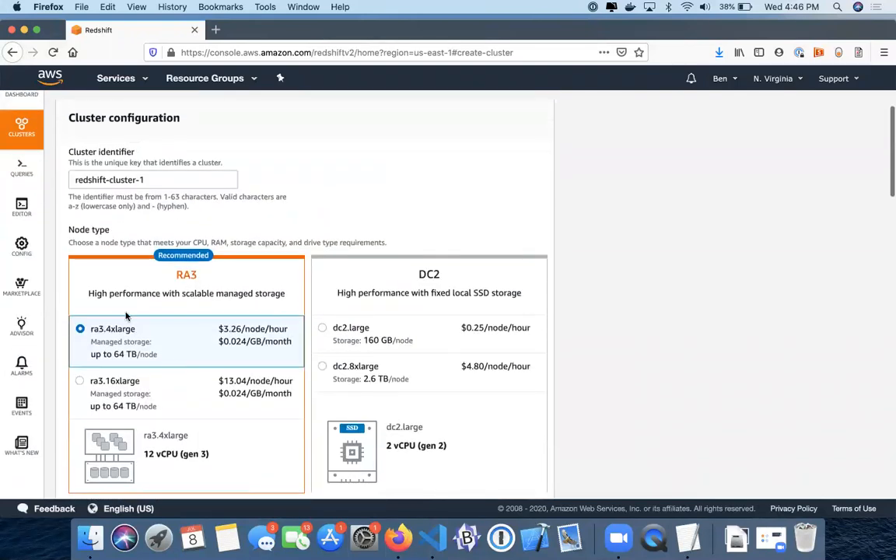
{"action": "scroll", "coordinate": [163, 243], "scroll_direction": "down", "scroll_amount": 2}
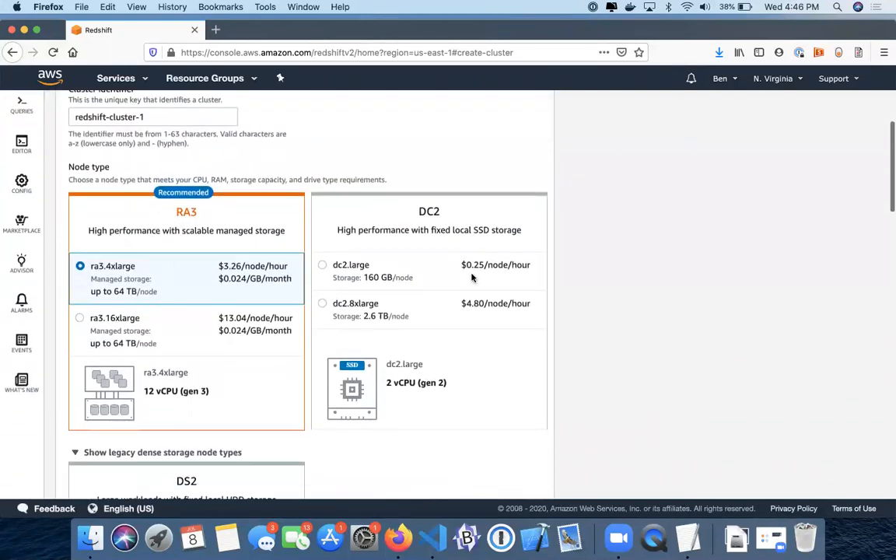
{"action": "scroll", "coordinate": [430, 242], "scroll_direction": "down", "scroll_amount": 3}
{"action": "scroll", "coordinate": [156, 416], "scroll_direction": "down", "scroll_amount": 5}
{"action": "scroll", "coordinate": [156, 416], "scroll_direction": "up", "scroll_amount": 7}
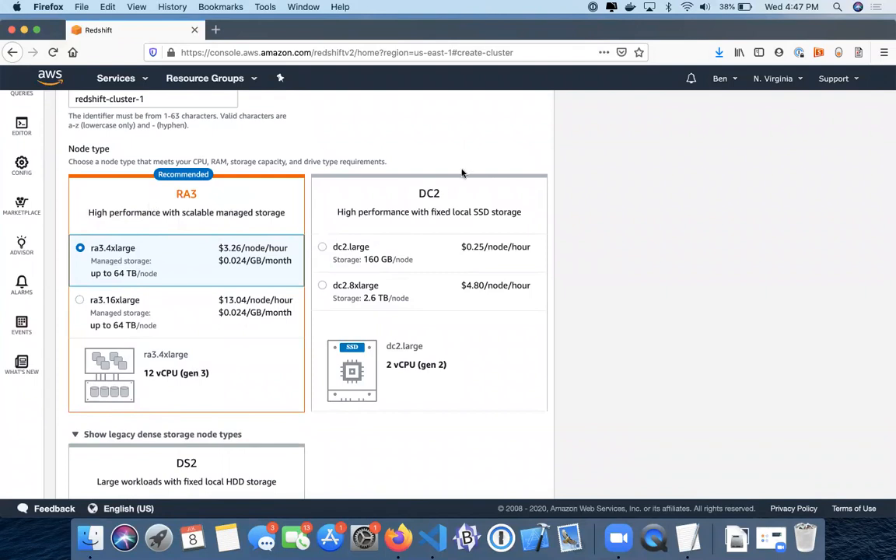
{"action": "scroll", "coordinate": [238, 244], "scroll_direction": "down", "scroll_amount": 3}
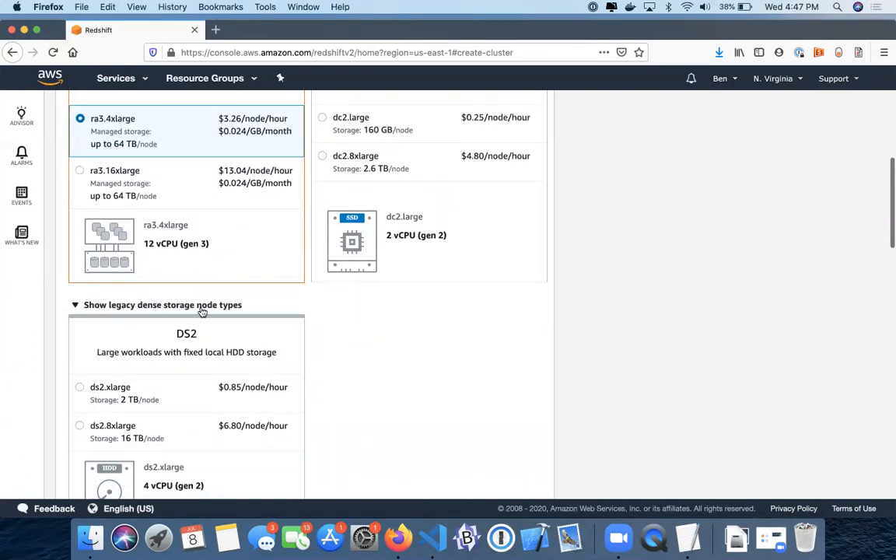
{"action": "scroll", "coordinate": [176, 330], "scroll_direction": "down", "scroll_amount": 3}
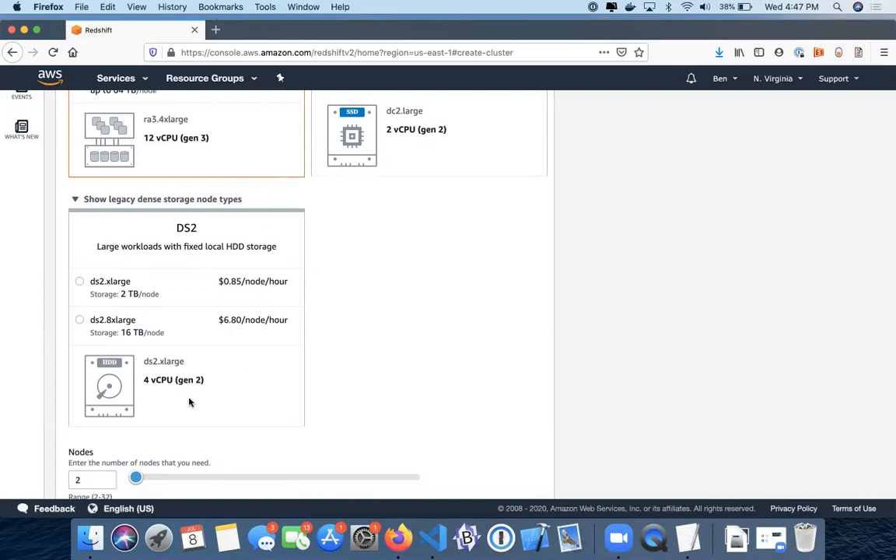
{"action": "scroll", "coordinate": [189, 401], "scroll_direction": "up", "scroll_amount": 5}
{"action": "scroll", "coordinate": [149, 320], "scroll_direction": "down", "scroll_amount": 1}
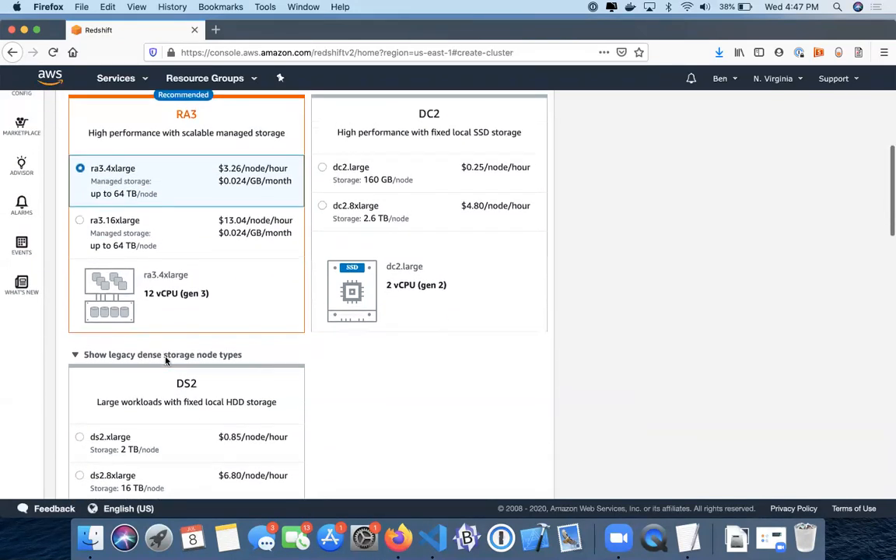
{"action": "scroll", "coordinate": [166, 359], "scroll_direction": "down", "scroll_amount": 3}
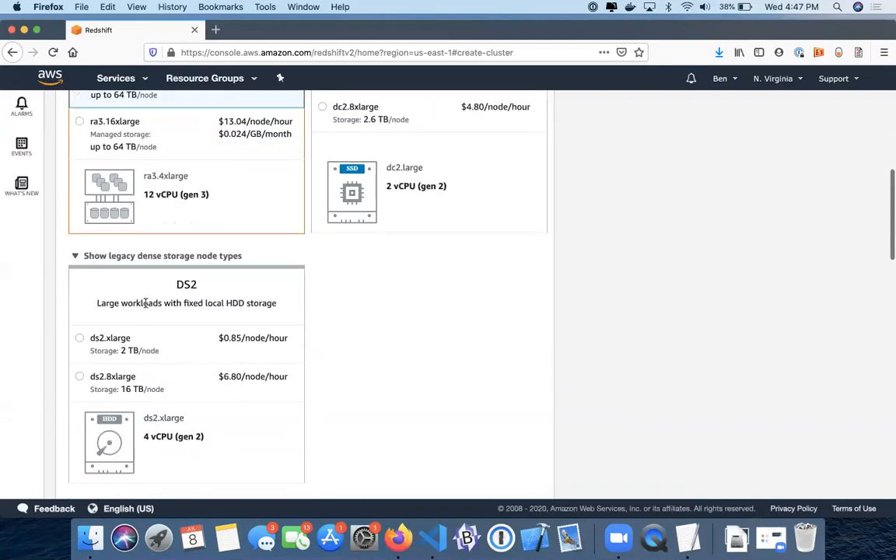
{"action": "scroll", "coordinate": [146, 304], "scroll_direction": "up", "scroll_amount": 4}
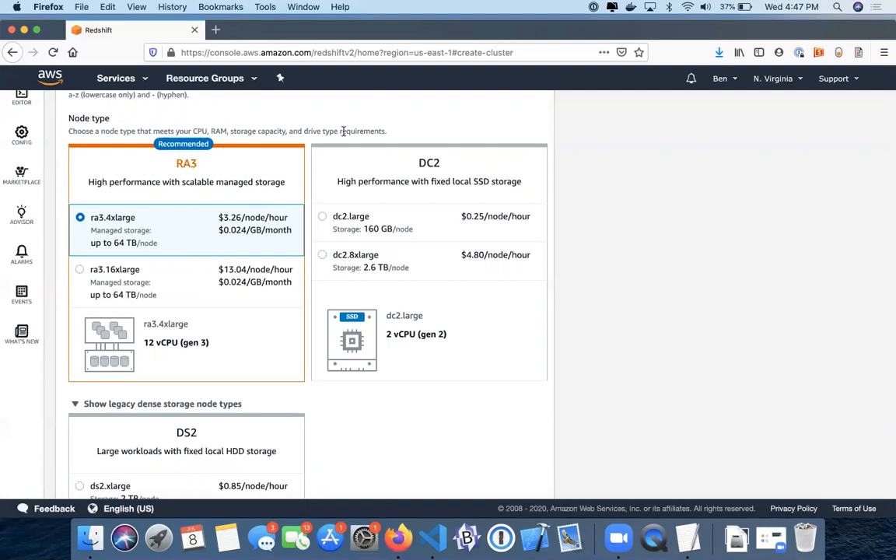
Choose dc2.large nodes, giving 2 nodes, 320 GB storage at $360.00/month.
{"action": "left_click", "coordinate": [323, 218]}
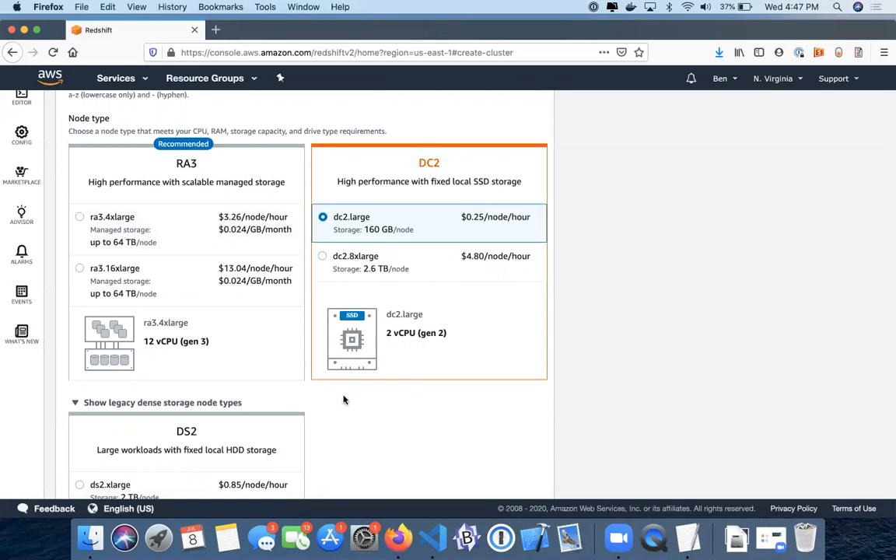
{"action": "scroll", "coordinate": [343, 400], "scroll_direction": "down", "scroll_amount": 5}
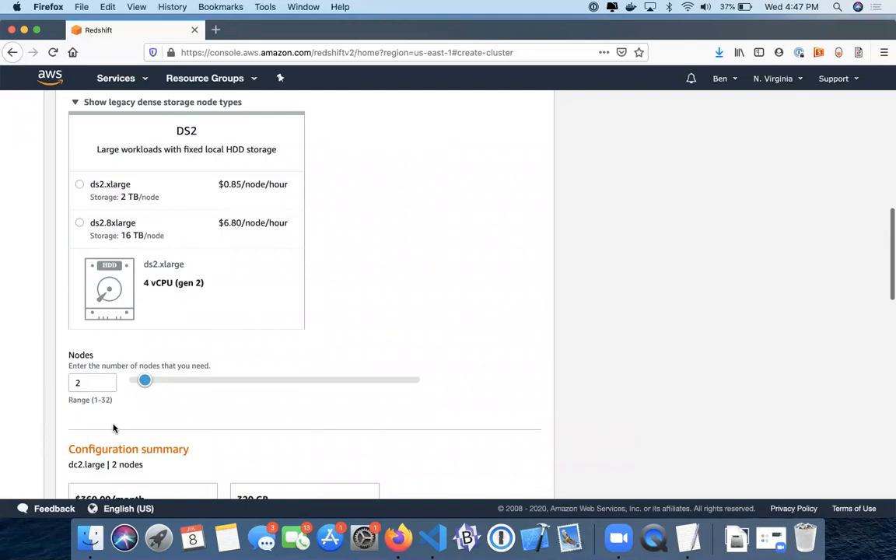
{"action": "scroll", "coordinate": [113, 428], "scroll_direction": "down", "scroll_amount": 4}
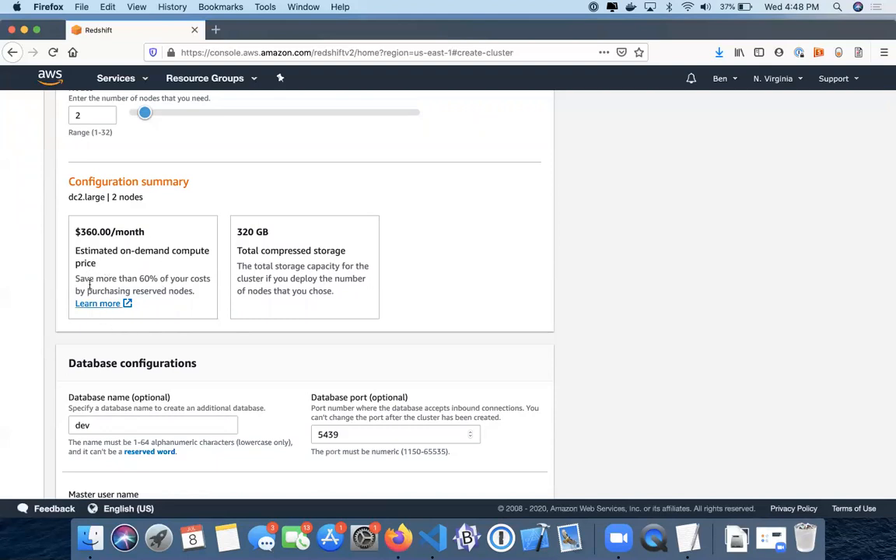
Keep database dev and user awsuser, and enter the master user password.
{"action": "scroll", "coordinate": [164, 245], "scroll_direction": "up", "scroll_amount": 8}
{"action": "scroll", "coordinate": [167, 244], "scroll_direction": "down", "scroll_amount": 8}
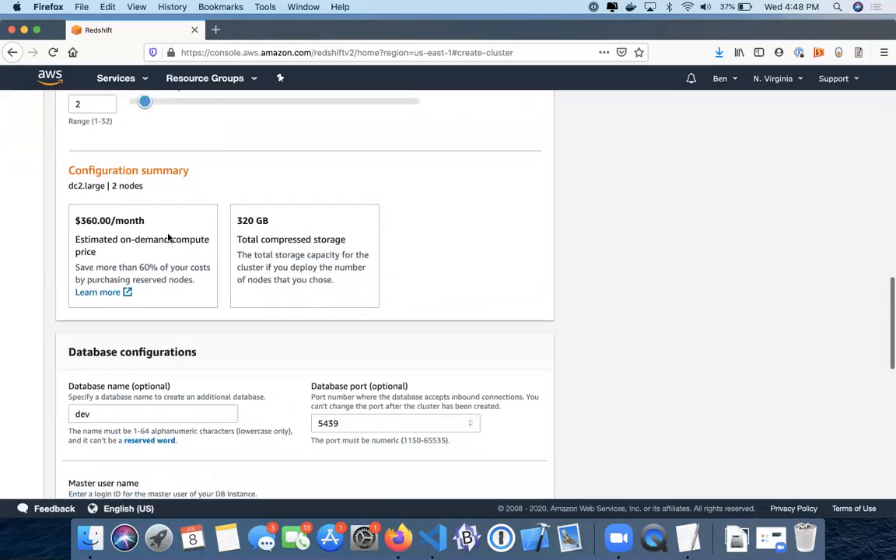
{"action": "scroll", "coordinate": [167, 238], "scroll_direction": "down", "scroll_amount": 5}
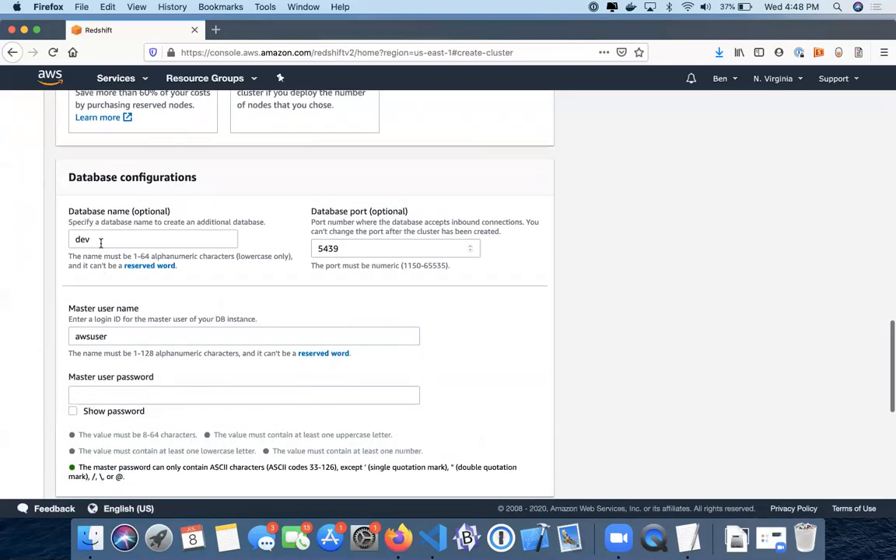
{"action": "left_click_drag", "start_coordinate": [100, 239], "coordinate": [74, 240]}
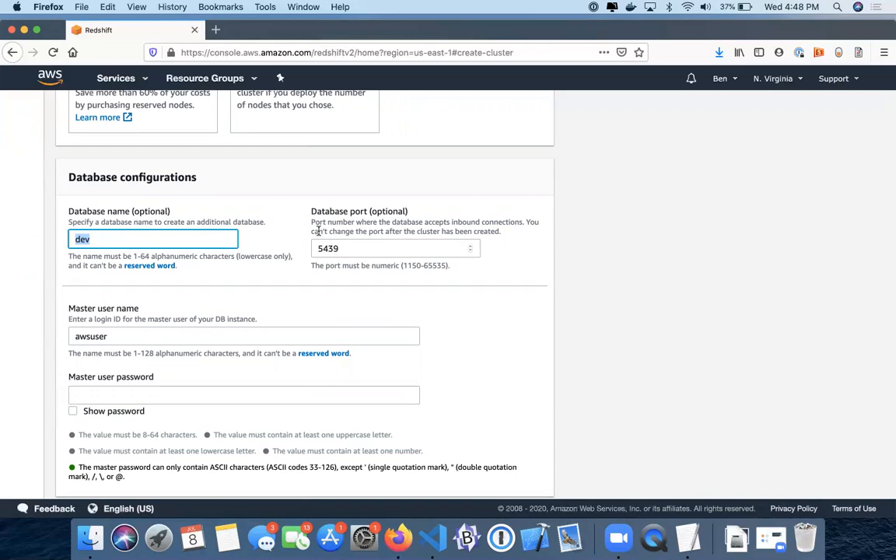
{"action": "scroll", "coordinate": [262, 281], "scroll_direction": "down", "scroll_amount": 3}
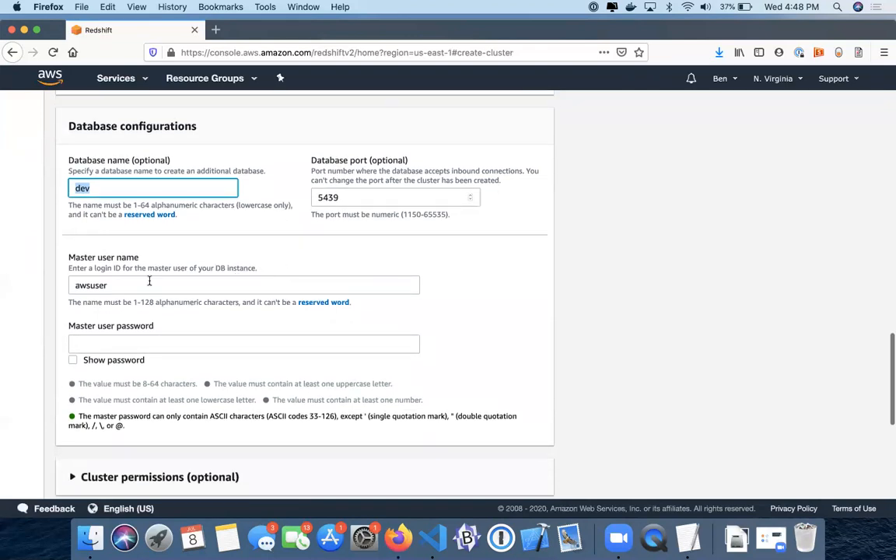
{"action": "scroll", "coordinate": [142, 288], "scroll_direction": "down", "scroll_amount": 2}
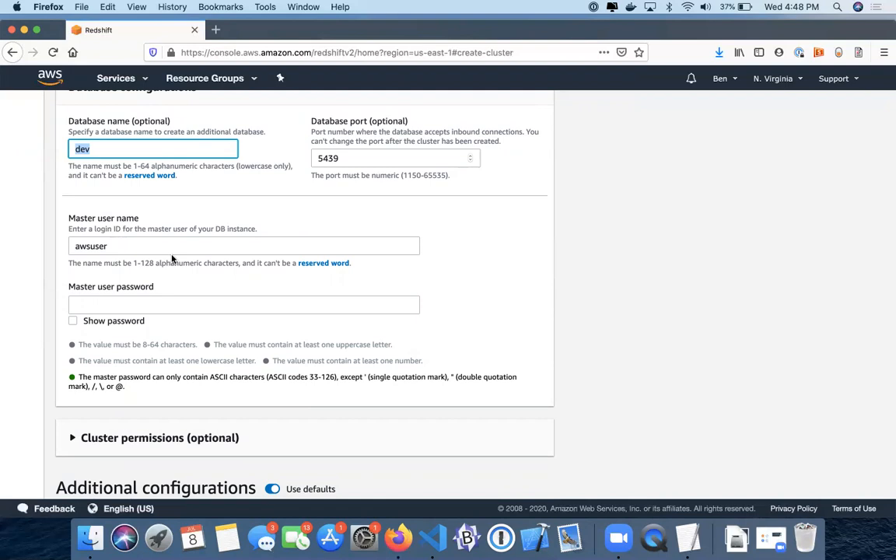
{"action": "left_click", "coordinate": [96, 247]}
{"action": "left_click", "coordinate": [89, 304]}
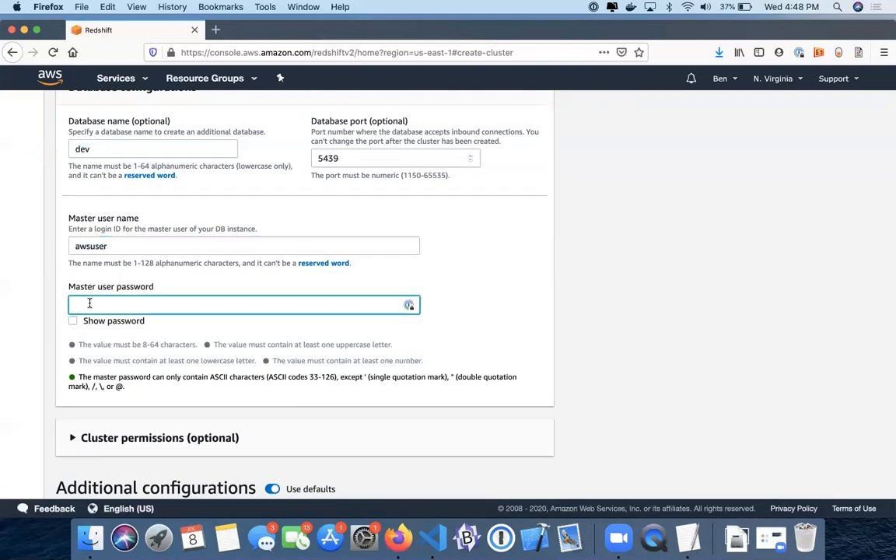
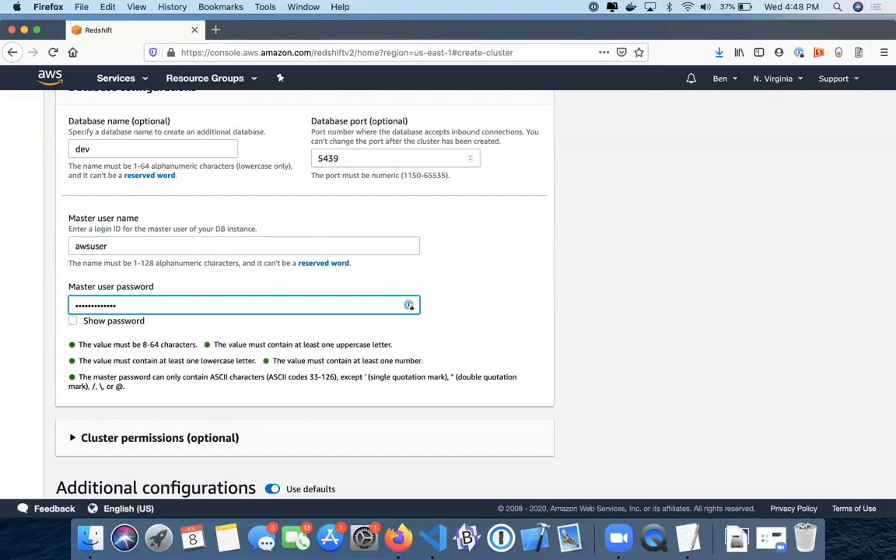
Expand Cluster permissions (optional), which shows no IAM roles attached.
{"action": "scroll", "coordinate": [173, 370], "scroll_direction": "down", "scroll_amount": 2}
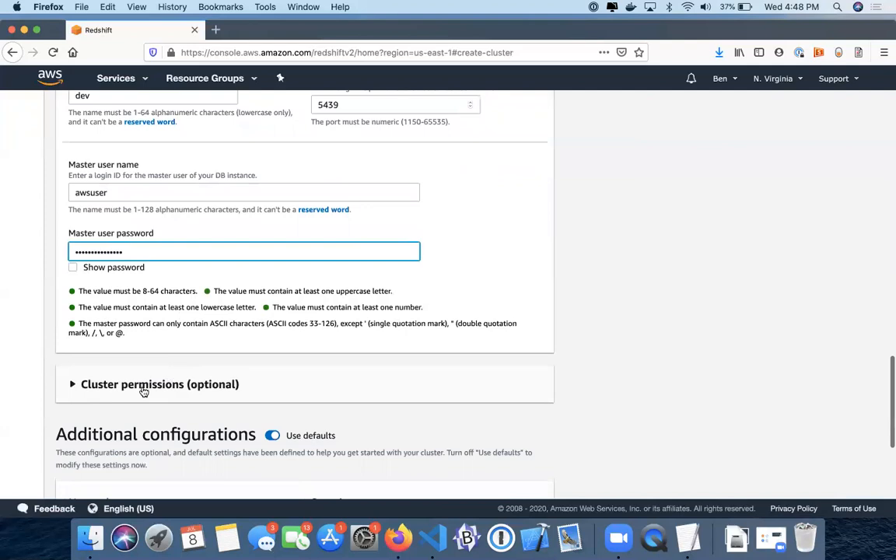
{"action": "left_click", "coordinate": [144, 389]}
{"action": "scroll", "coordinate": [143, 391], "scroll_direction": "down", "scroll_amount": 2}
{"action": "scroll", "coordinate": [142, 391], "scroll_direction": "down", "scroll_amount": 3}
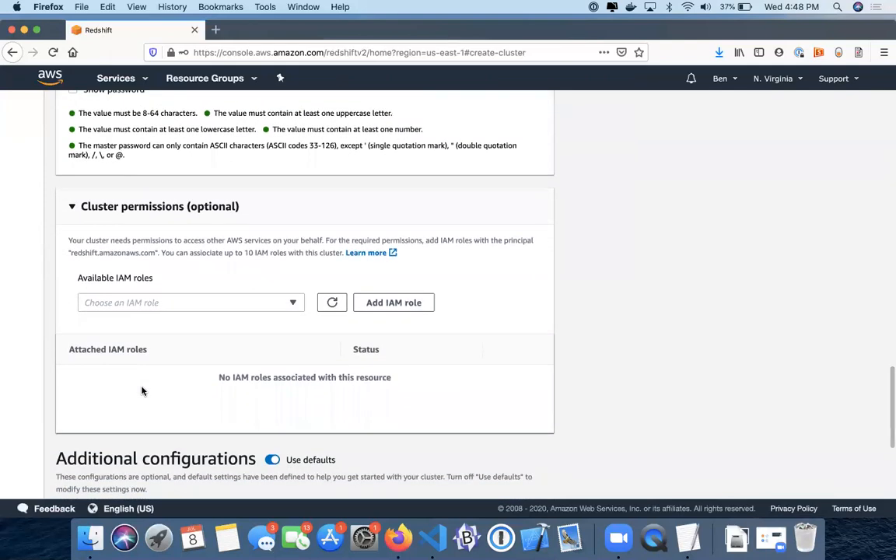
{"action": "left_click", "coordinate": [158, 302]}
{"action": "left_click", "coordinate": [174, 277]}
{"action": "left_click", "coordinate": [199, 303]}
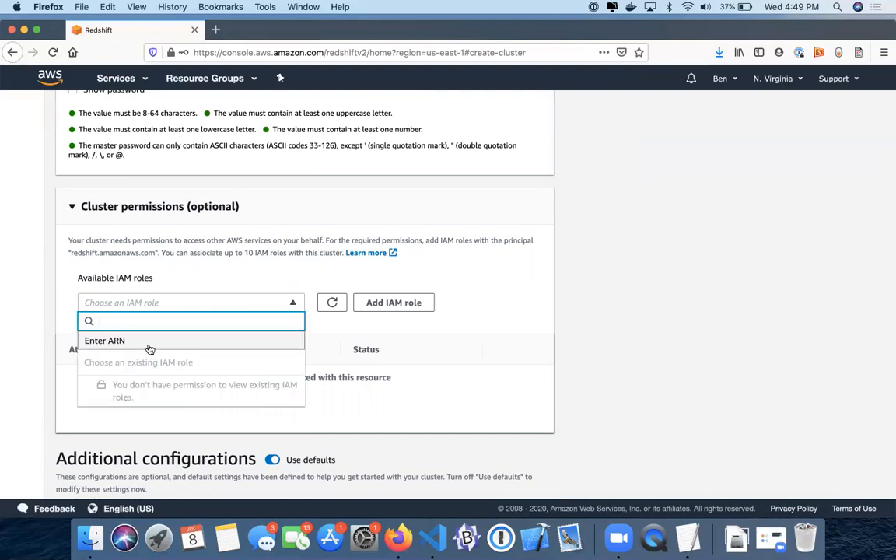
{"action": "left_click", "coordinate": [367, 343]}
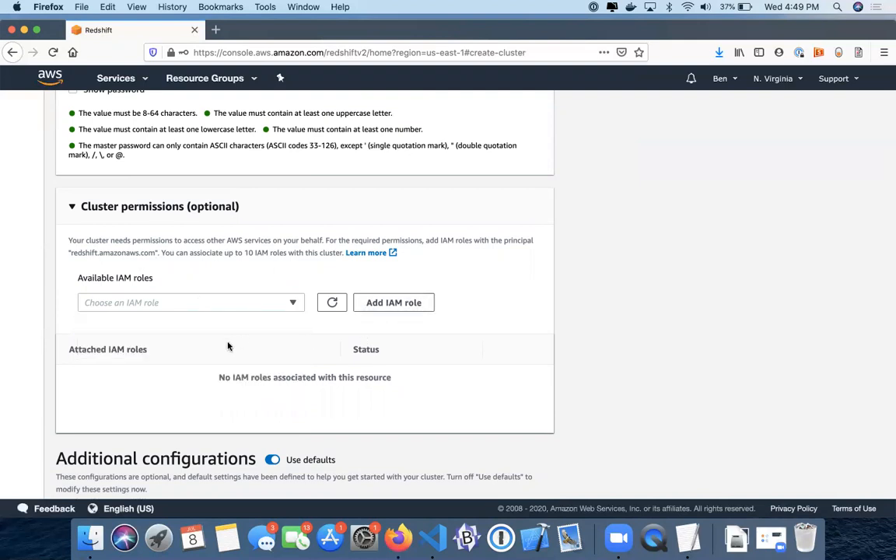
{"action": "scroll", "coordinate": [229, 345], "scroll_direction": "down", "scroll_amount": 3}
{"action": "scroll", "coordinate": [228, 347], "scroll_direction": "down", "scroll_amount": 6}
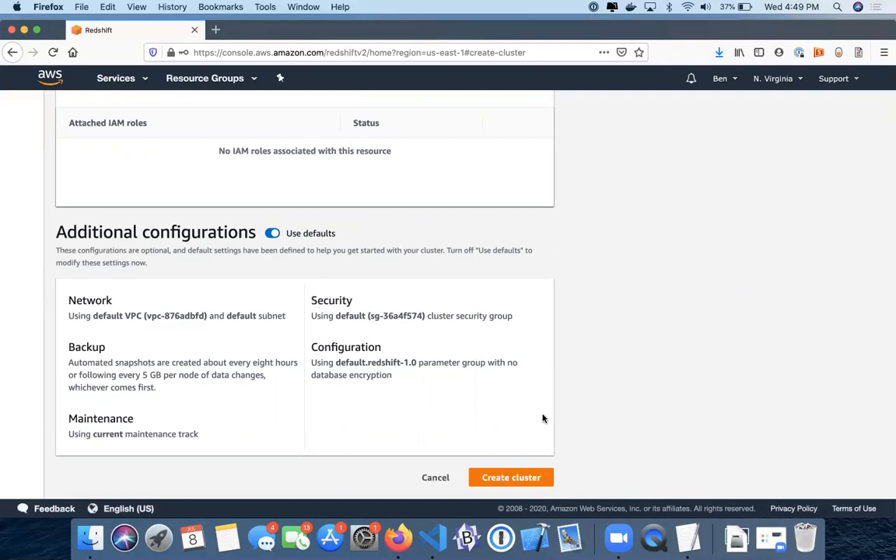
Create redshift-cluster-1 with the configured two dc2.large nodes.
{"action": "left_click", "coordinate": [503, 478]}
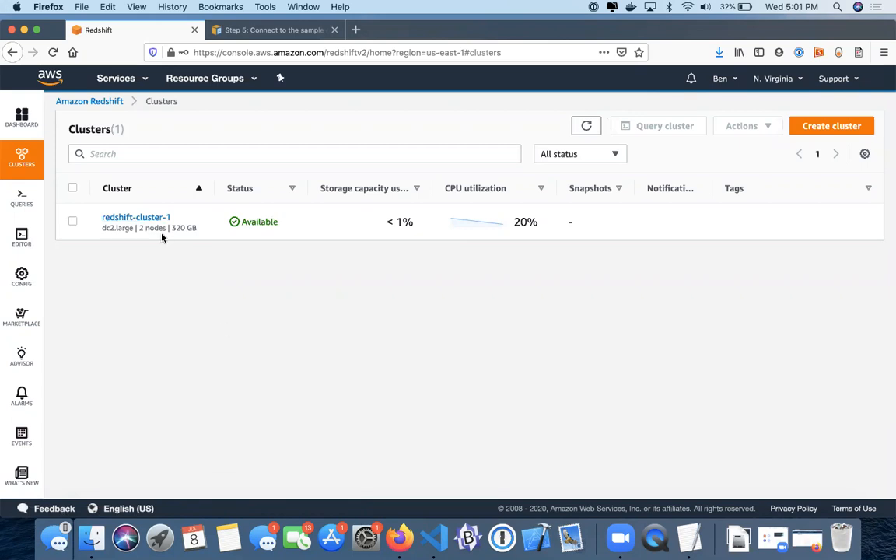
Confirm redshift-cluster-1 is listed as Available with 2 dc2.large nodes.
{"action": "mouse_move", "coordinate": [21, 196]}
In the query editor, enter database dev and database user awsuser.
{"action": "left_click", "coordinate": [21, 240]}
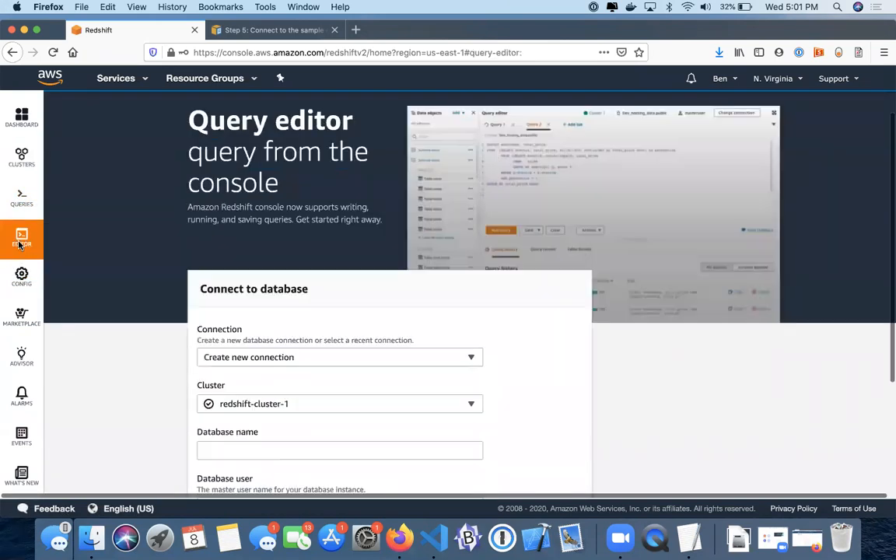
{"action": "scroll", "coordinate": [294, 306], "scroll_direction": "down", "scroll_amount": 2}
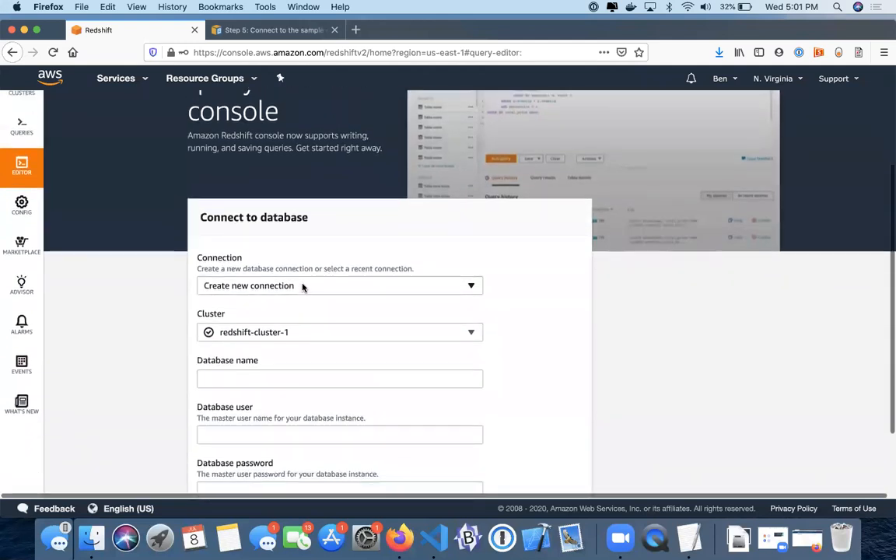
{"action": "scroll", "coordinate": [302, 287], "scroll_direction": "down", "scroll_amount": 1}
{"action": "scroll", "coordinate": [302, 287], "scroll_direction": "down", "scroll_amount": 1}
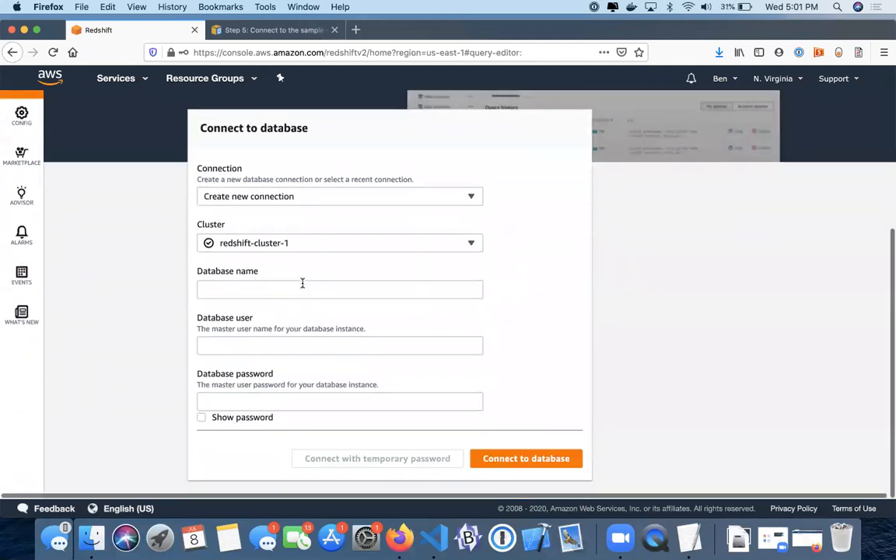
{"action": "left_click", "coordinate": [260, 289]}
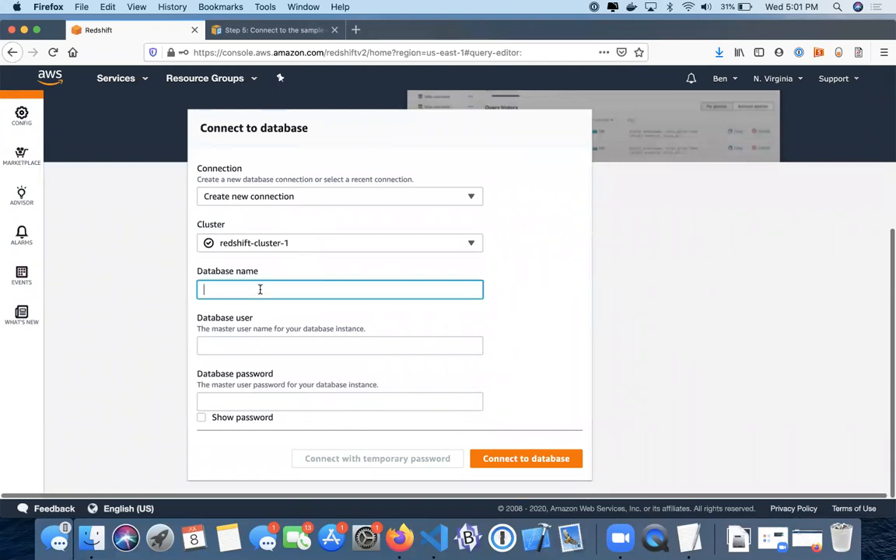
{"action": "type", "text": "dev"}
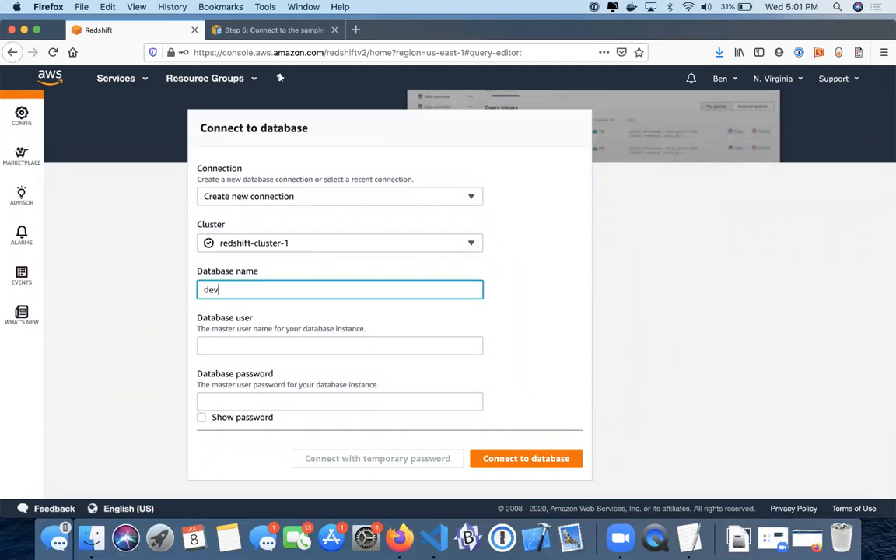
{"action": "key", "text": "Tab"}
{"action": "type", "text": "awsuser"}
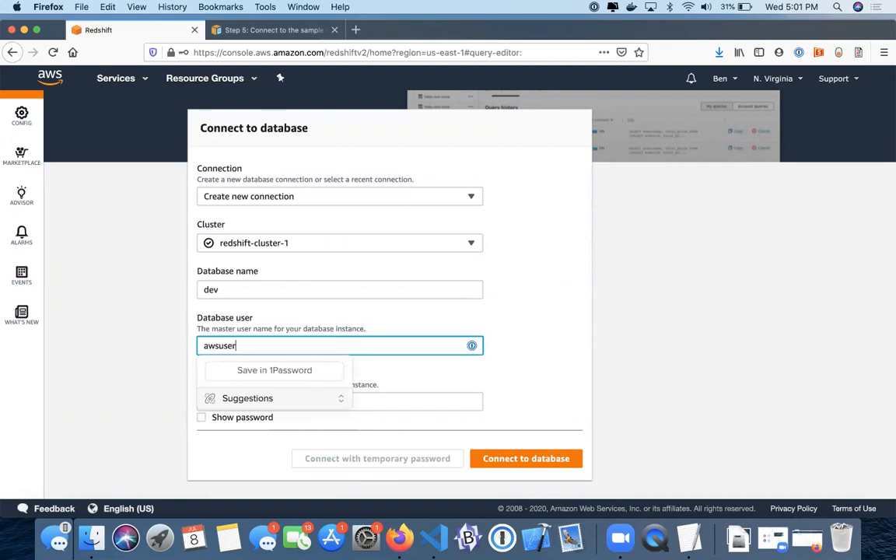
Enter the master user password and connect to redshift-cluster-1.
{"action": "key", "text": "Tab"}
{"action": "type", "text": "*****"}
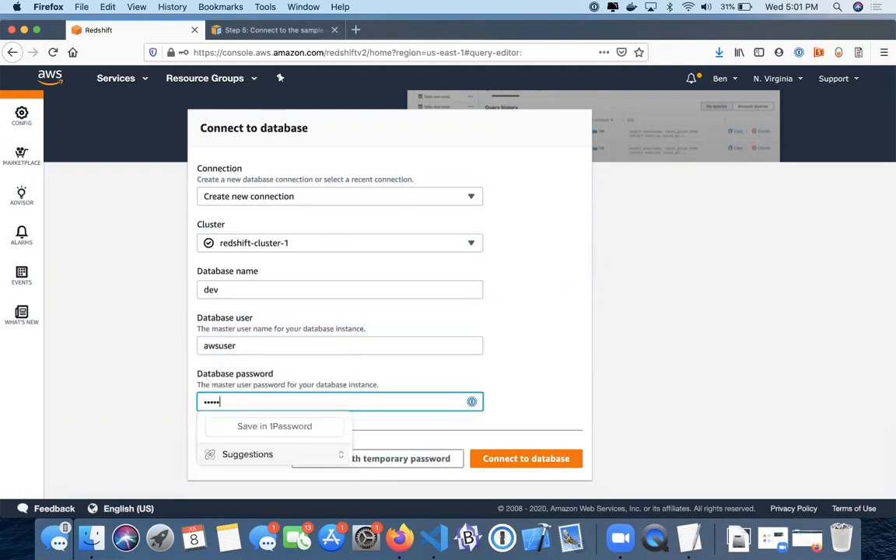
{"action": "key", "text": "BackSpace"}
{"action": "type", "text": "*******"}
{"action": "left_click", "coordinate": [574, 344]}
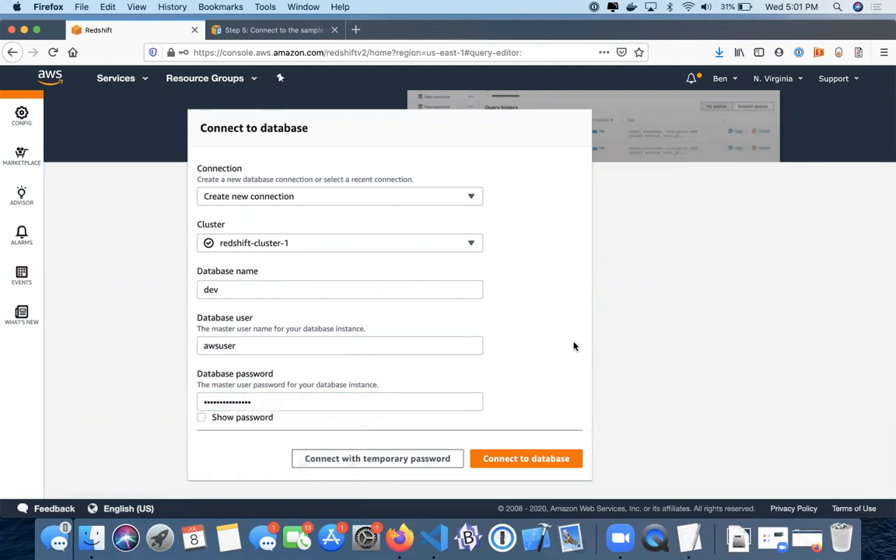
{"action": "left_click", "coordinate": [504, 459]}
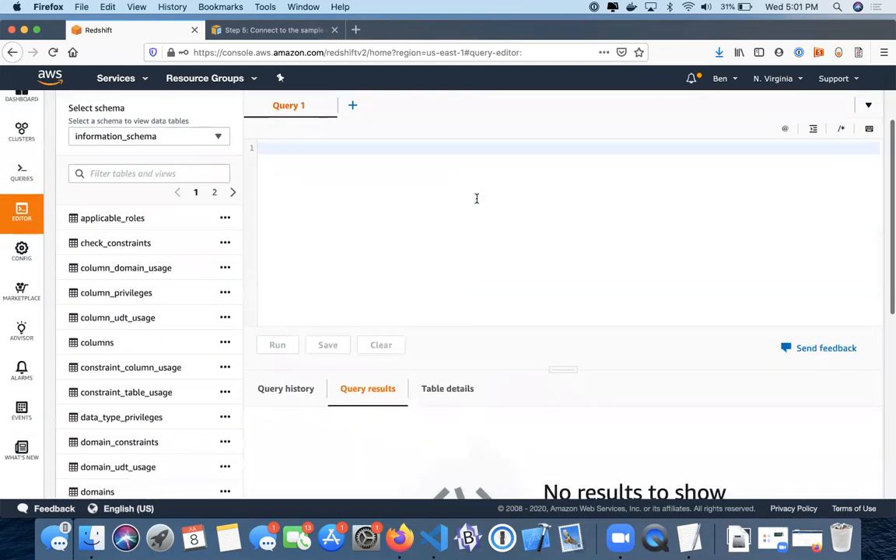
In the public schema, run CREATE TABLE shoes with varchar(10) shoetype and color.
{"action": "left_click", "coordinate": [211, 137]}
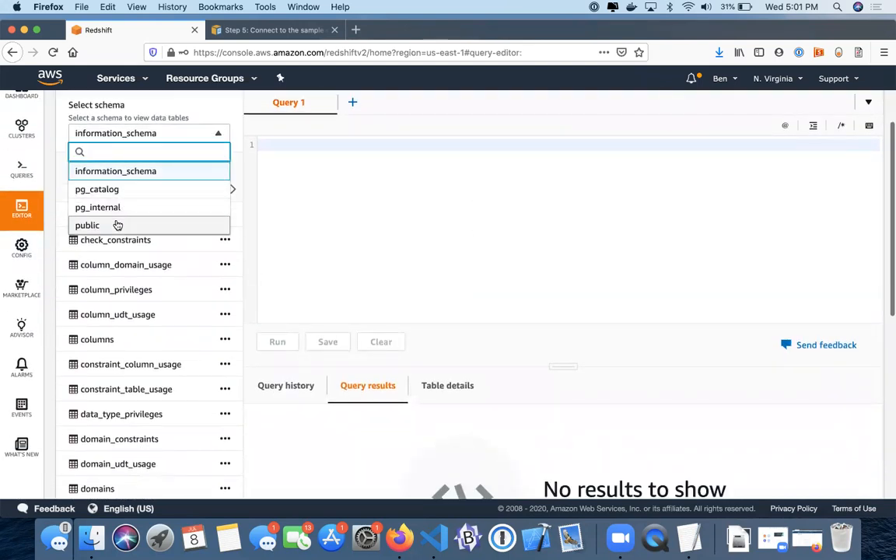
{"action": "left_click", "coordinate": [118, 225]}
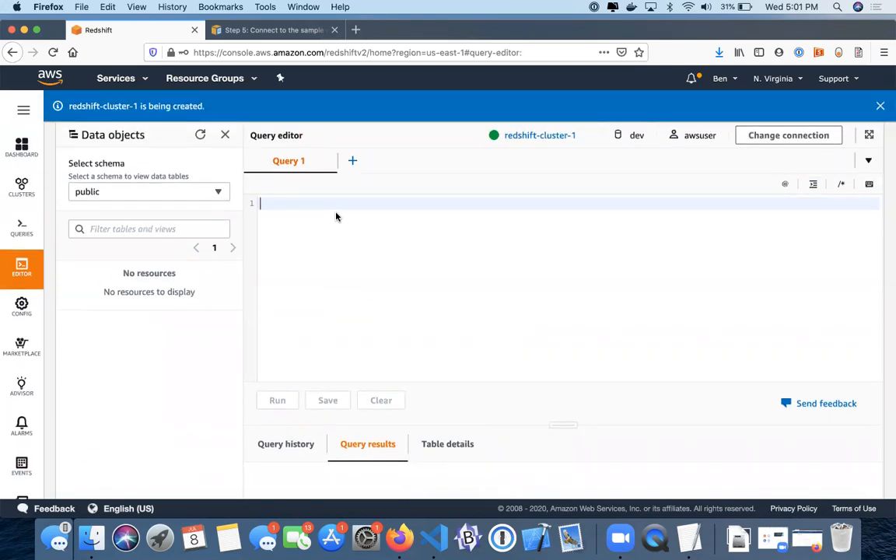
{"action": "type", "text": "create table shoes( \t\t\t\tshoetype varchar (10), \t\t\t\tcolor varchar(10));"}
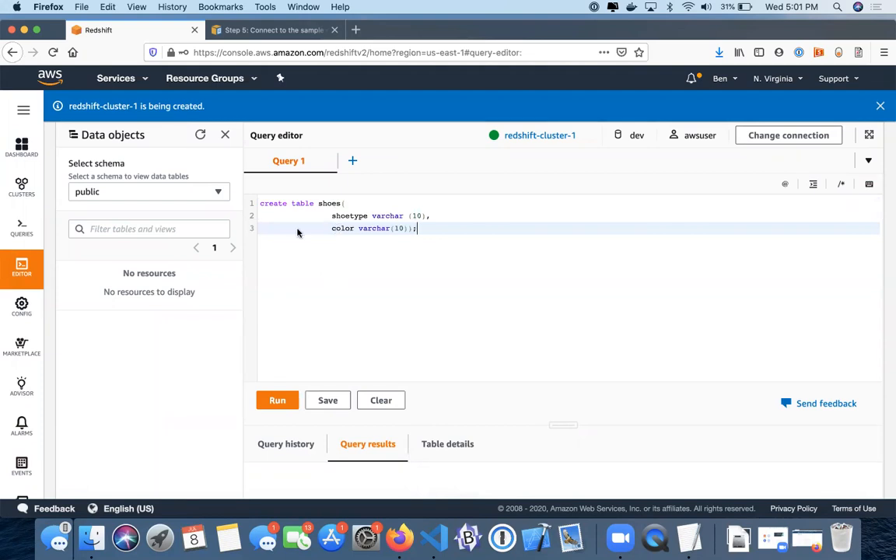
{"action": "scroll", "coordinate": [320, 281], "scroll_direction": "down", "scroll_amount": 1}
{"action": "left_click", "coordinate": [278, 377]}
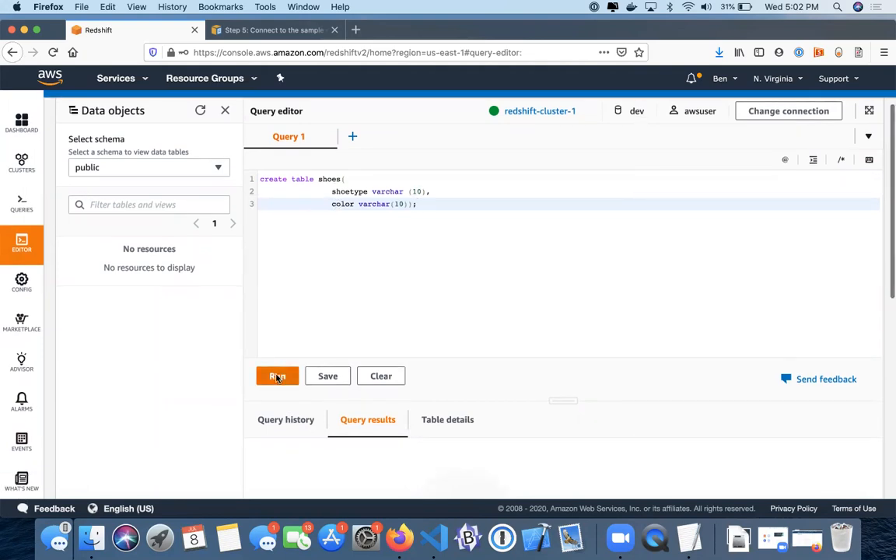
{"action": "scroll", "coordinate": [276, 313], "scroll_direction": "down", "scroll_amount": 1}
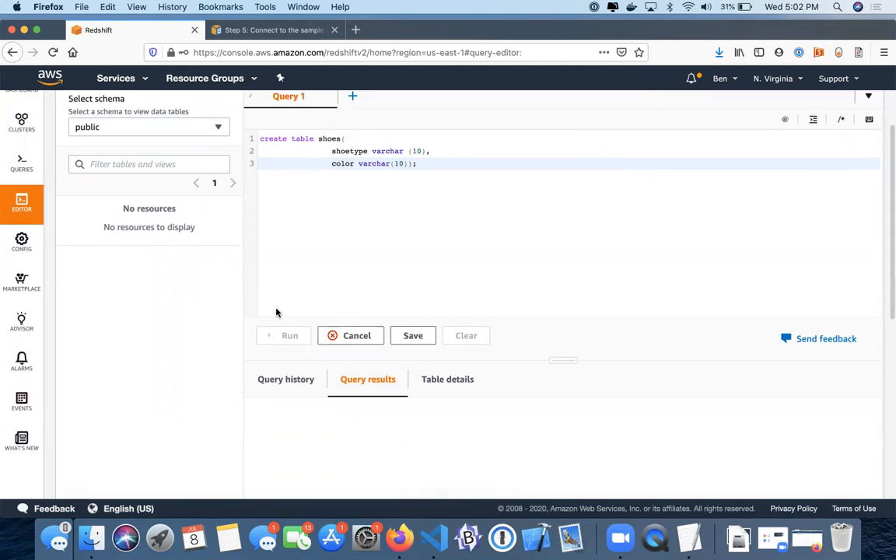
{"action": "scroll", "coordinate": [276, 312], "scroll_direction": "down", "scroll_amount": 2}
{"action": "scroll", "coordinate": [278, 313], "scroll_direction": "up", "scroll_amount": 2}
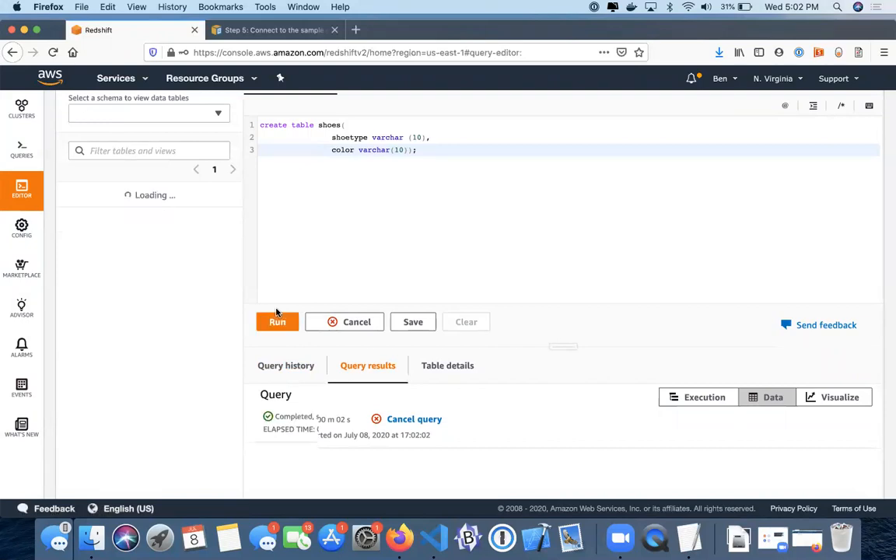
{"action": "scroll", "coordinate": [276, 311], "scroll_direction": "up", "scroll_amount": 3}
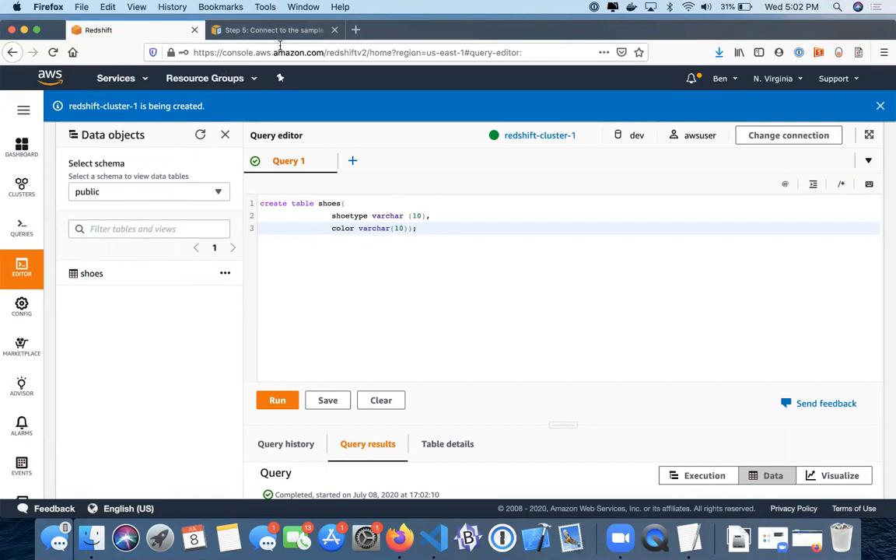
Copy the INSERT statement from the tutorial documentation tab.
{"action": "left_click", "coordinate": [237, 32]}
{"action": "left_click", "coordinate": [635, 379]}
{"action": "left_click", "coordinate": [121, 30]}
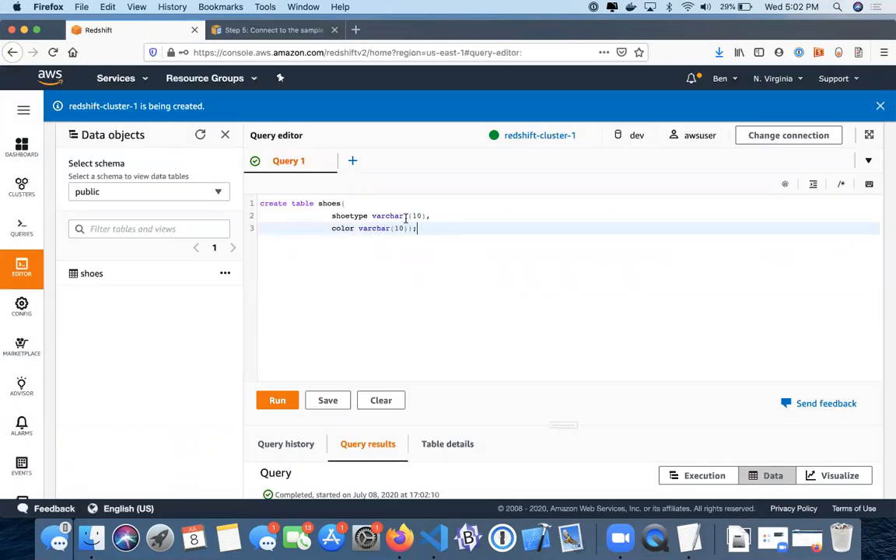
Replace the query with INSERT INTO shoes for loafers/brown and sandals/black, and run it.
{"action": "left_click_drag", "start_coordinate": [430, 228], "coordinate": [264, 183]}
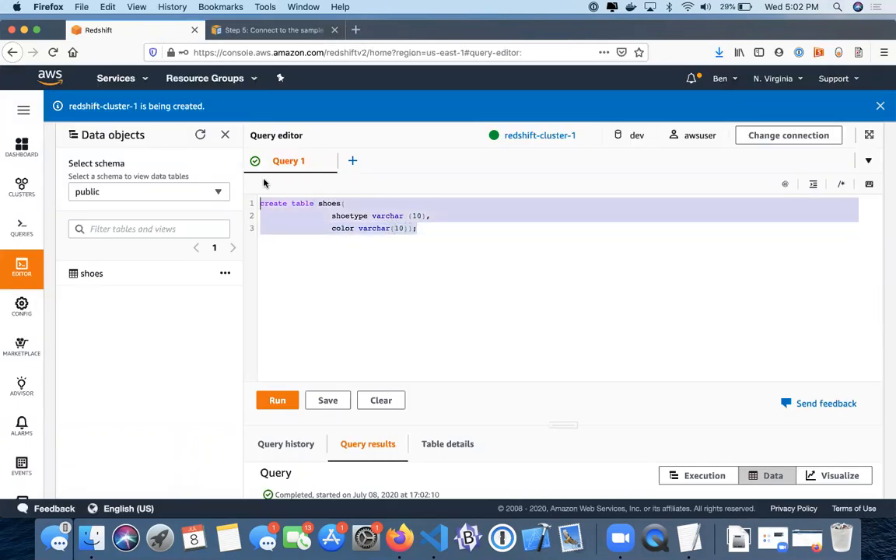
{"action": "key", "text": "super+v"}
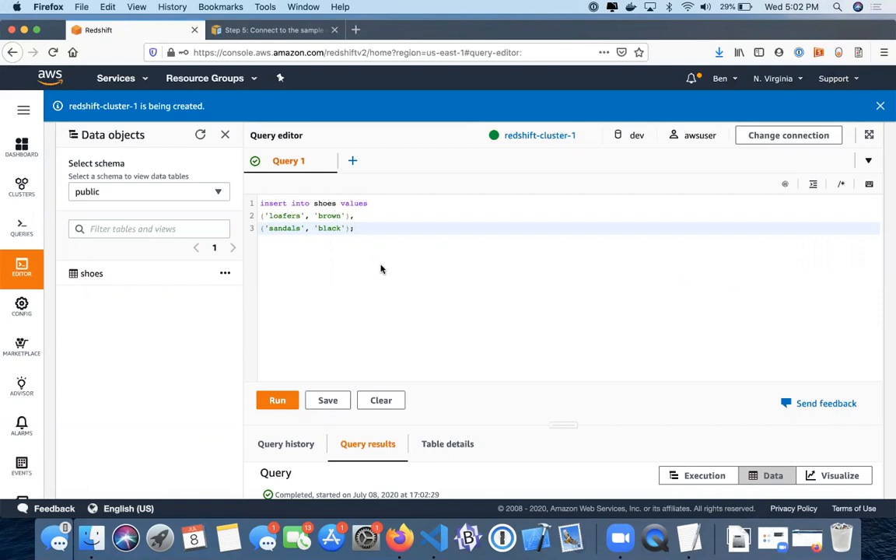
{"action": "left_click", "coordinate": [268, 401]}
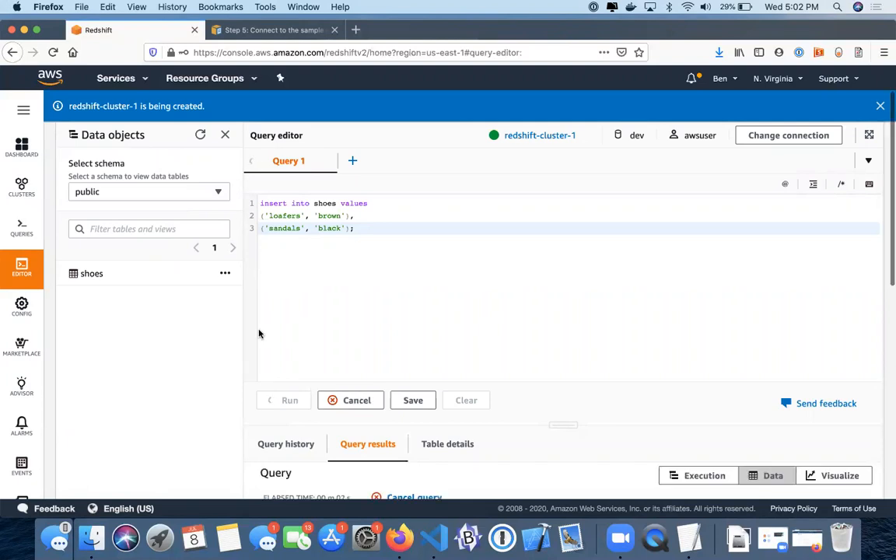
{"action": "scroll", "coordinate": [377, 303], "scroll_direction": "down", "scroll_amount": 2}
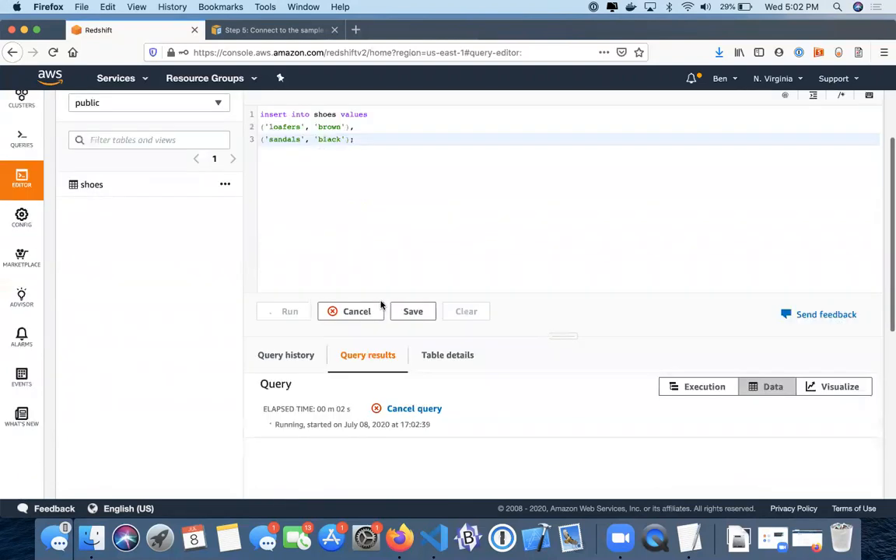
{"action": "scroll", "coordinate": [381, 305], "scroll_direction": "down", "scroll_amount": 1}
{"action": "scroll", "coordinate": [381, 304], "scroll_direction": "up", "scroll_amount": 2}
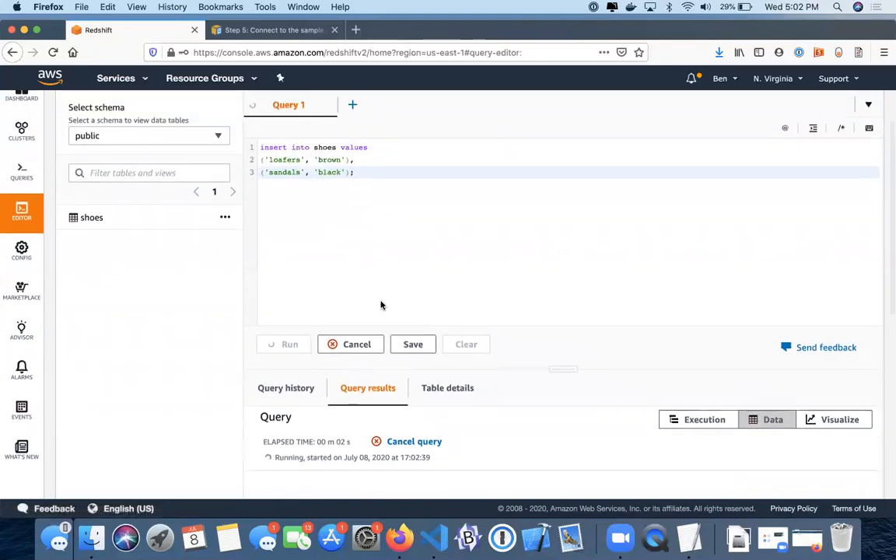
{"action": "scroll", "coordinate": [381, 305], "scroll_direction": "up", "scroll_amount": 1}
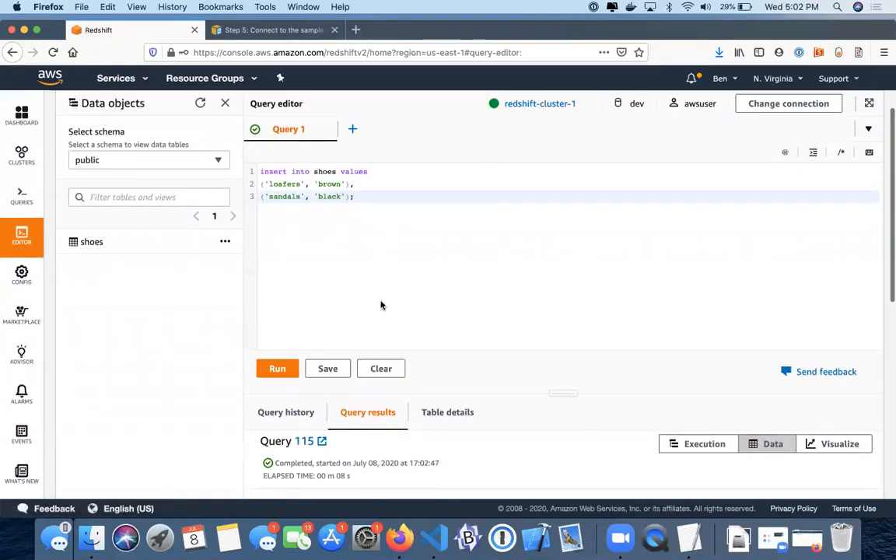
{"action": "scroll", "coordinate": [381, 305], "scroll_direction": "down", "scroll_amount": 1}
{"action": "scroll", "coordinate": [381, 305], "scroll_direction": "up", "scroll_amount": 2}
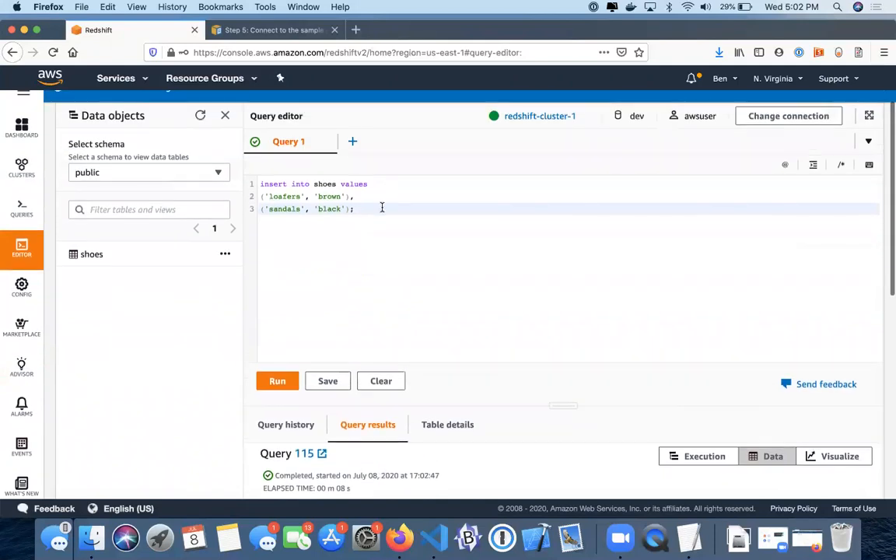
Run 'select * from shoes', returning 2 rows: loafers/brown and sandals/black.
{"action": "key", "text": "super+a"}
{"action": "type", "text": "select * from shoes"}
{"action": "left_click", "coordinate": [284, 385]}
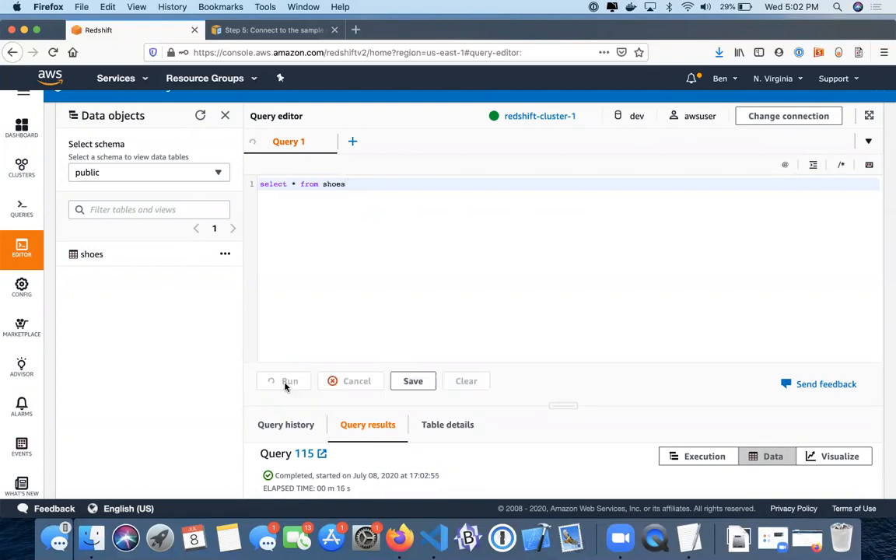
{"action": "scroll", "coordinate": [255, 320], "scroll_direction": "down", "scroll_amount": 2}
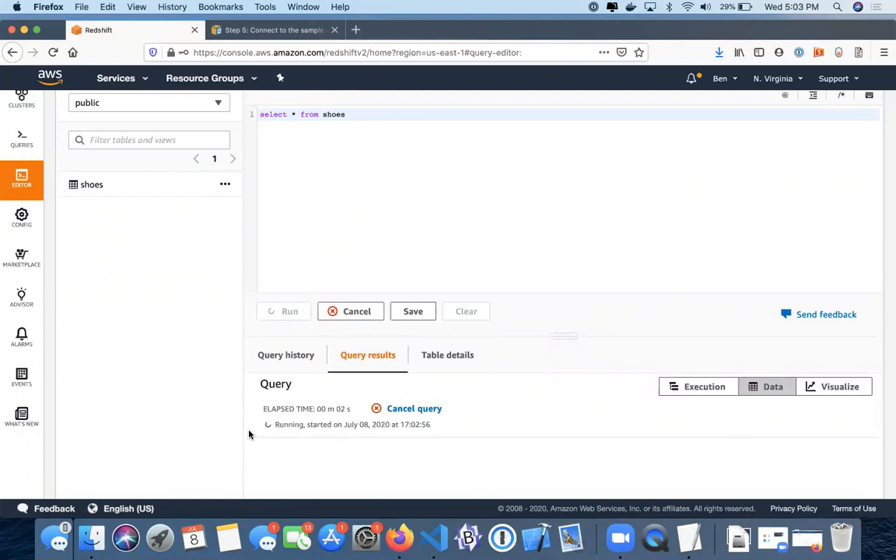
{"action": "scroll", "coordinate": [249, 434], "scroll_direction": "up", "scroll_amount": 2}
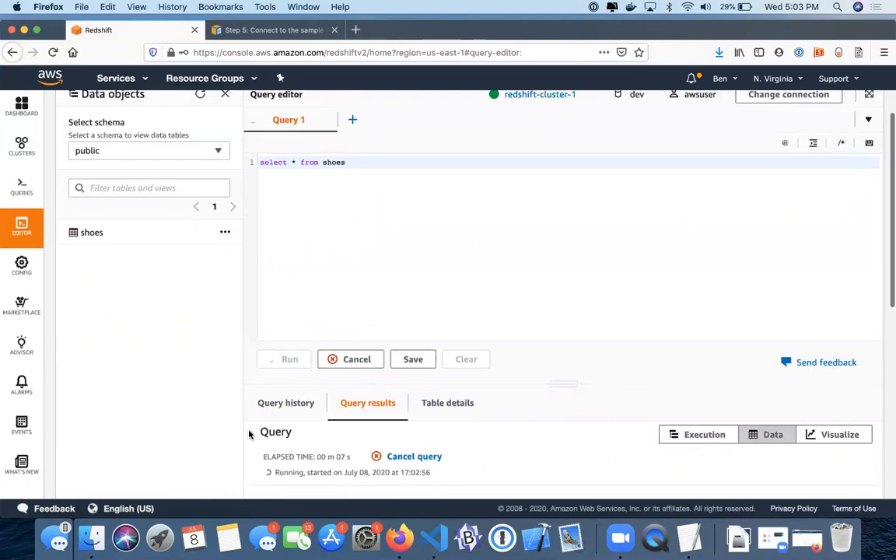
{"action": "scroll", "coordinate": [248, 433], "scroll_direction": "down", "scroll_amount": 5}
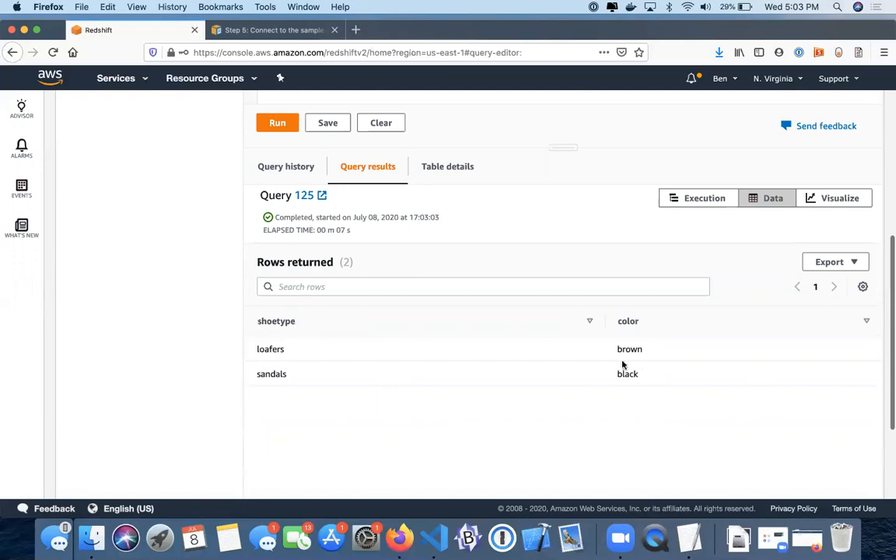
{"action": "scroll", "coordinate": [542, 318], "scroll_direction": "up", "scroll_amount": 5}
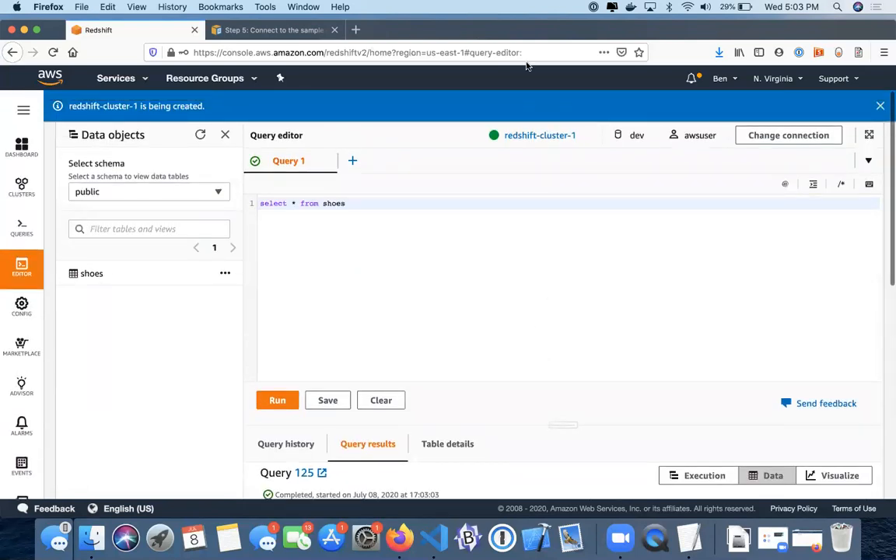